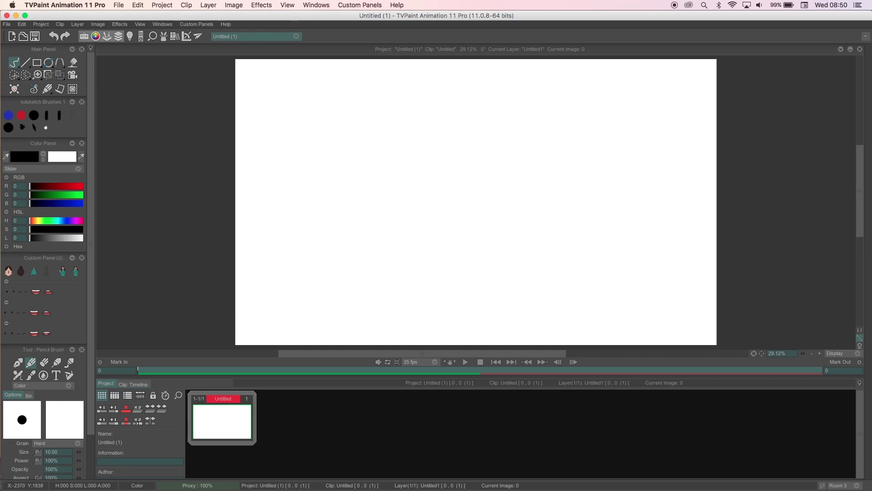
Import the dancing man footage into the project as a layer, set it to Loop in the clip timeline, and play it
{"action": "left_click_drag", "start_coordinate": [29, 296], "coordinate": [248, 238]}
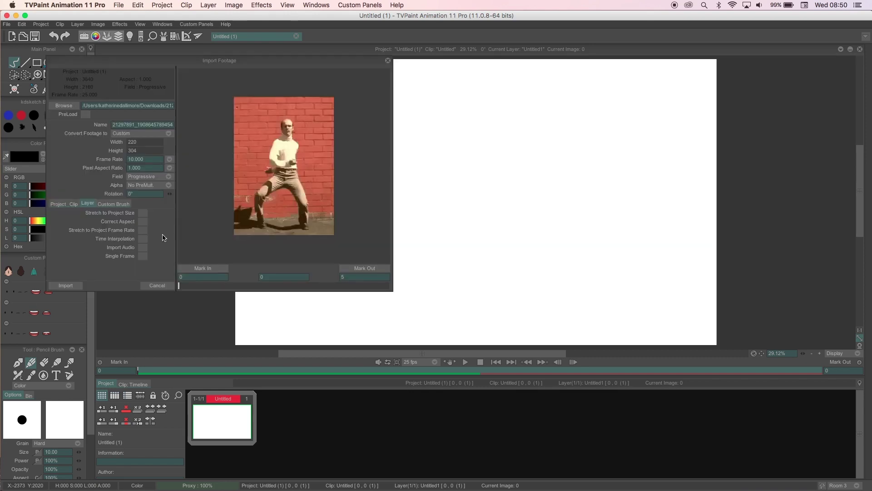
{"action": "left_click", "coordinate": [69, 287]}
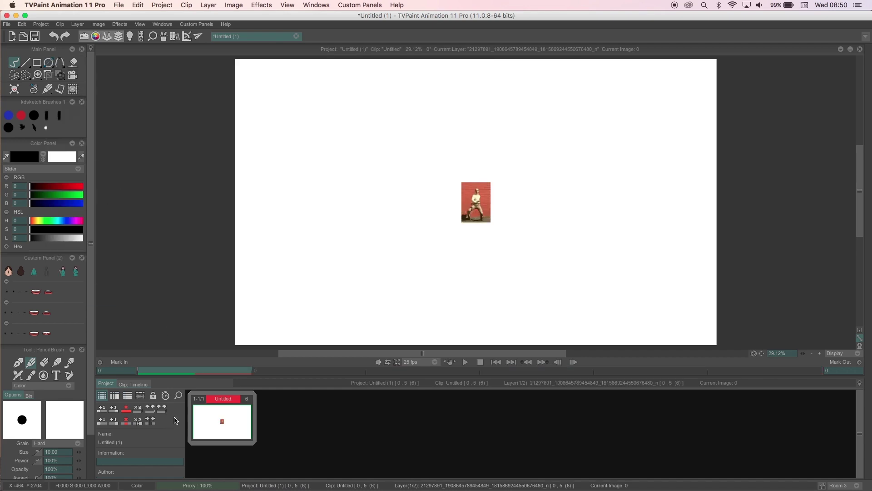
{"action": "double_click", "coordinate": [210, 420]}
{"action": "left_click_drag", "start_coordinate": [264, 402], "coordinate": [345, 404]}
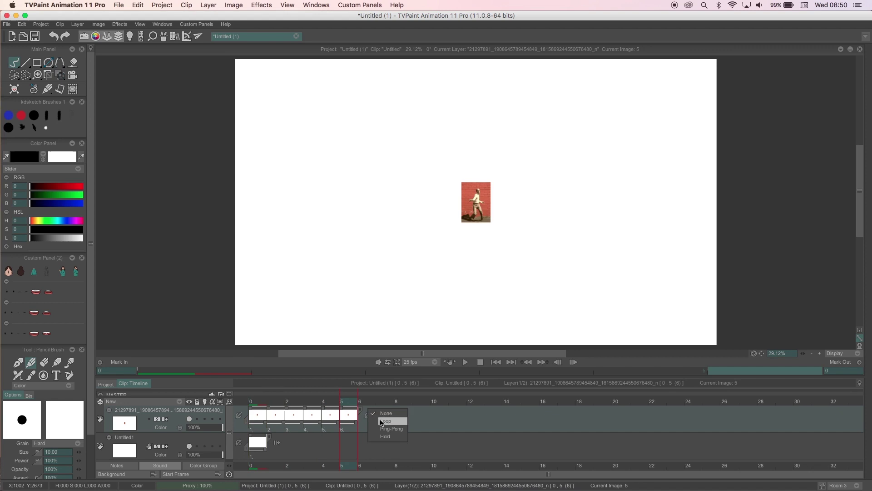
{"action": "left_click", "coordinate": [466, 362]}
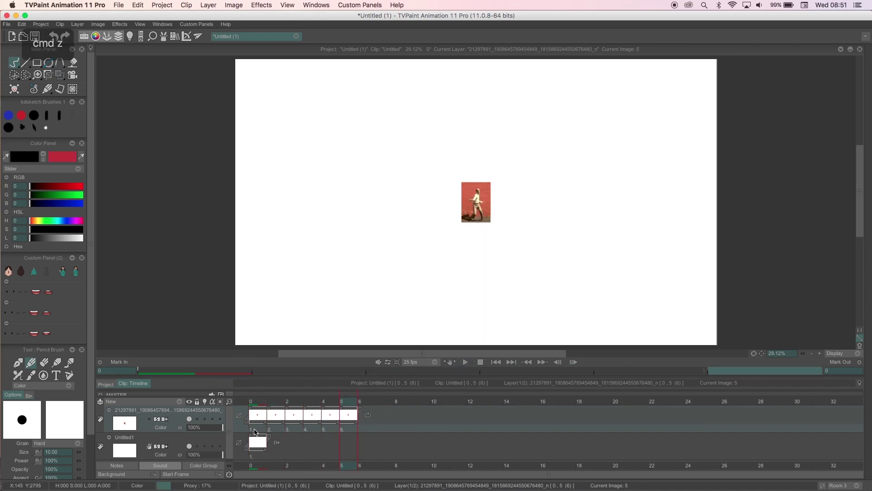
Select all six footage images and scale them up with the Transform tool until they nearly fill the canvas height
{"action": "left_click_drag", "start_coordinate": [253, 429], "coordinate": [359, 428]}
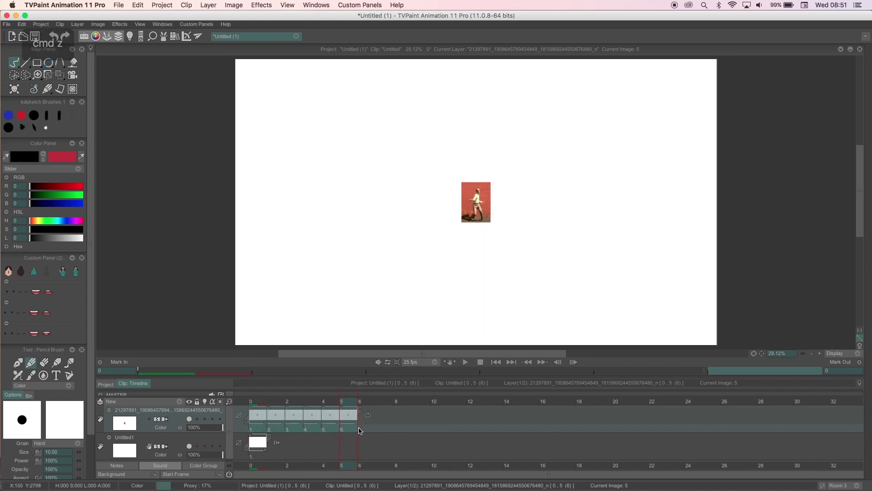
{"action": "left_click", "coordinate": [61, 76]}
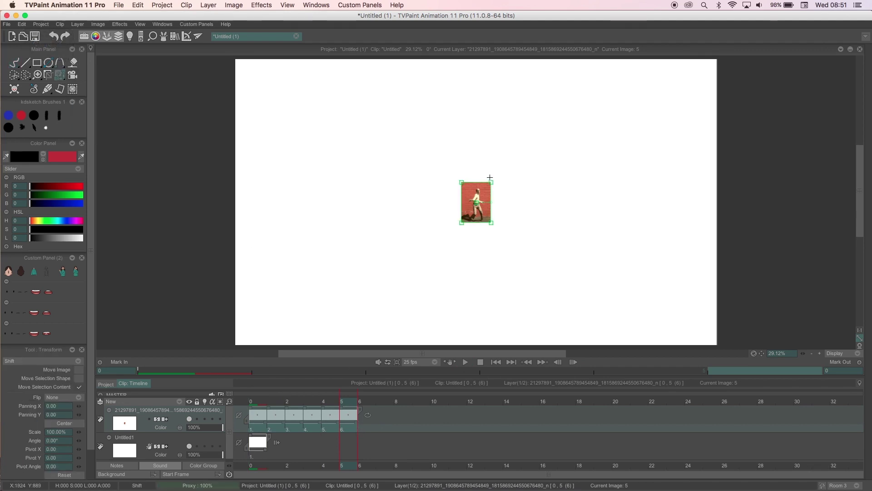
{"action": "left_click_drag", "start_coordinate": [491, 184], "coordinate": [611, 101]}
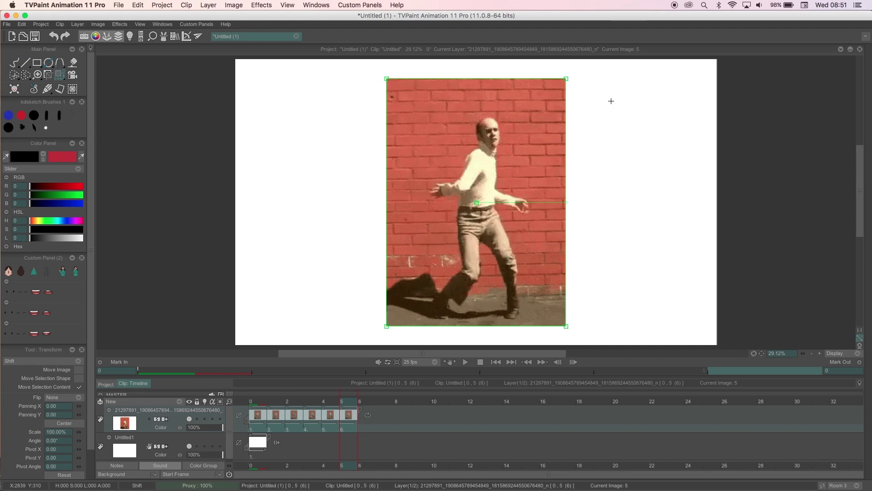
Extend every footage image to a two-frame exposure and add a new Anim Layer above the footage
{"action": "left_click", "coordinate": [262, 402]}
{"action": "left_click_drag", "start_coordinate": [357, 423], "coordinate": [284, 423]}
{"action": "left_click", "coordinate": [179, 402]}
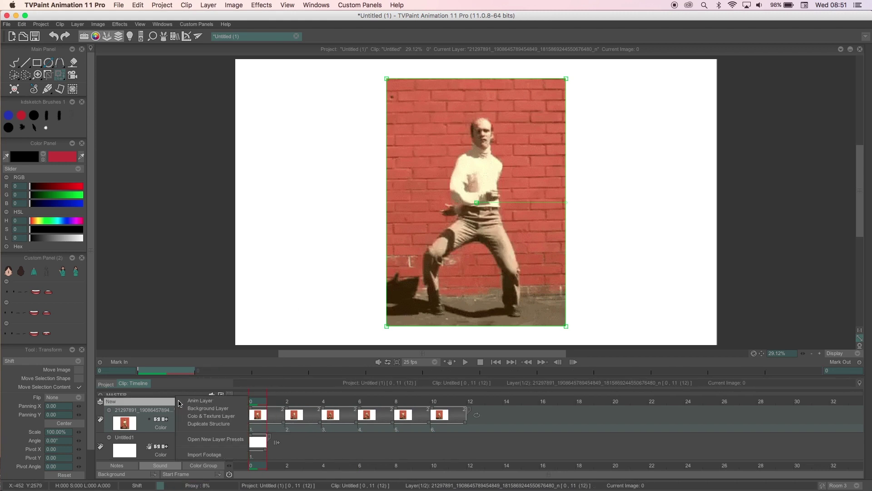
{"action": "left_click", "coordinate": [223, 401]}
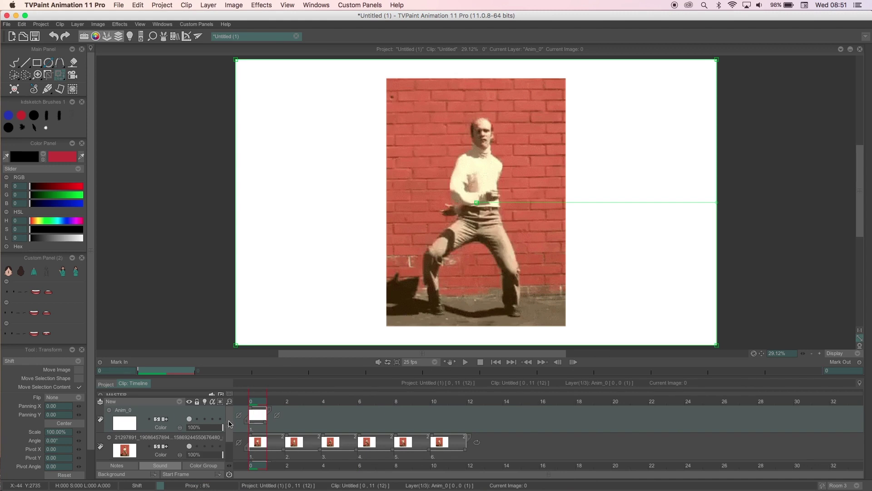
Lower the footage layer's opacity to 44% and activate the freehand stroke tool for drawing on Anim_0
{"action": "scroll", "coordinate": [227, 432], "scroll_direction": "down", "scroll_amount": 1}
{"action": "left_click", "coordinate": [203, 444]}
{"action": "scroll", "coordinate": [196, 423], "scroll_direction": "up", "scroll_amount": 2}
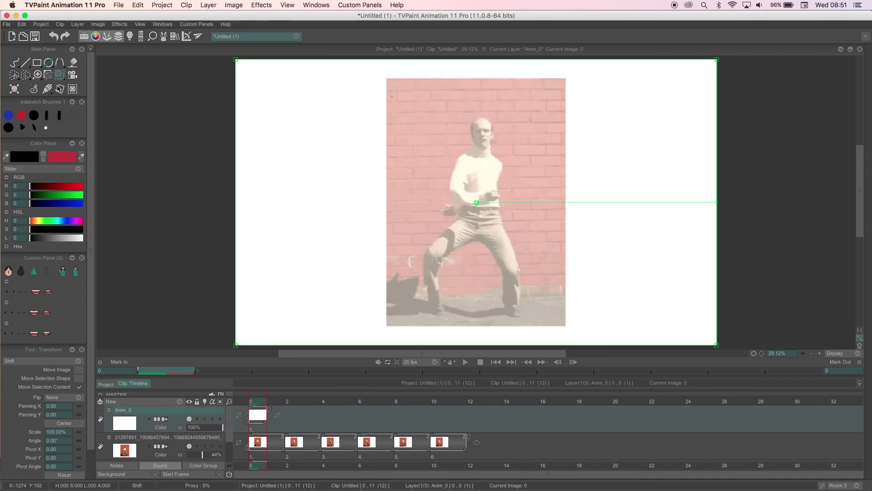
{"action": "left_click", "coordinate": [15, 64]}
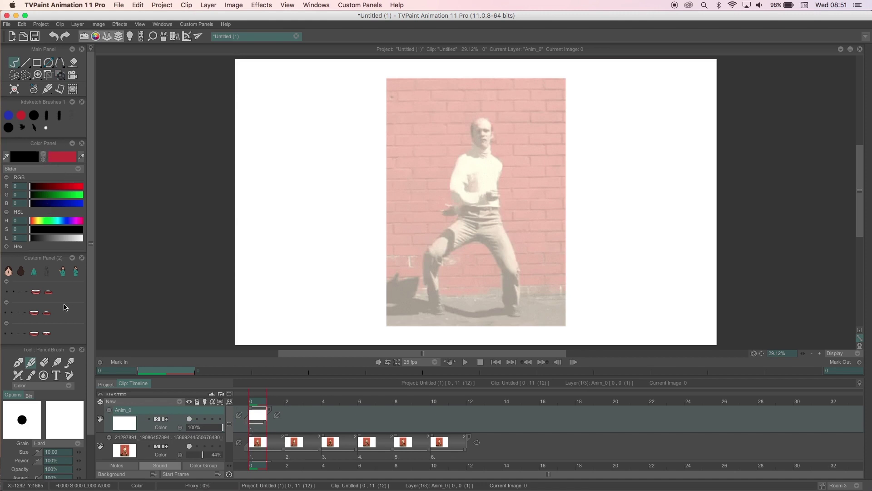
Try a test stroke beside the figure, undo it, and set the footage layer's opacity to 69%
{"action": "mouse_move", "coordinate": [565, 145]}
{"action": "left_mouse_down"}
{"action": "mouse_move", "coordinate": [560, 177]}
{"action": "mouse_move", "coordinate": [581, 197]}
{"action": "left_mouse_up"}
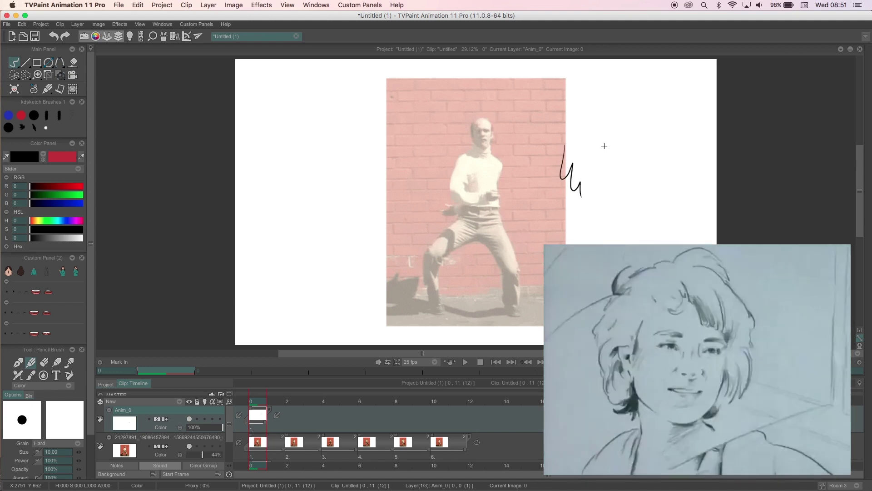
{"action": "key", "text": "super+z"}
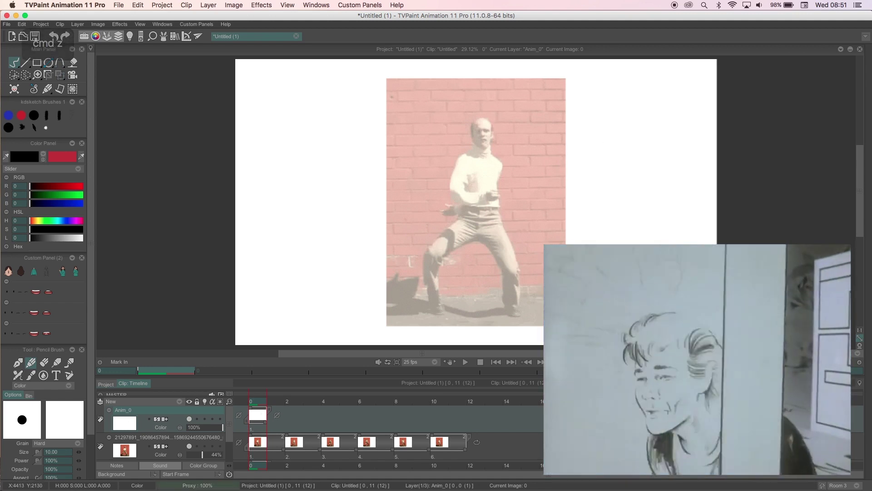
{"action": "scroll", "coordinate": [610, 260], "scroll_direction": "up", "scroll_amount": 3}
{"action": "left_click_drag", "start_coordinate": [766, 170], "coordinate": [755, 210]}
{"action": "left_click", "coordinate": [211, 454]}
{"action": "left_click_drag", "start_coordinate": [459, 150], "coordinate": [453, 261]}
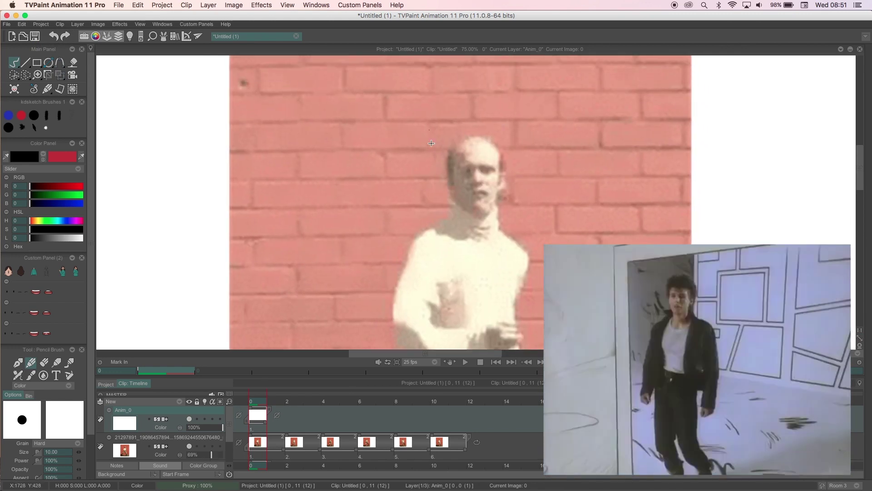
Trace the man's head outline and ears in black and draw his eyebrows, eyes, nose and mouth
{"action": "left_click_drag", "start_coordinate": [453, 147], "coordinate": [449, 202]}
{"action": "key", "text": "super+z"}
{"action": "mouse_move", "coordinate": [459, 143]}
{"action": "left_mouse_down"}
{"action": "mouse_move", "coordinate": [452, 192]}
{"action": "mouse_move", "coordinate": [481, 218]}
{"action": "left_mouse_up"}
{"action": "mouse_move", "coordinate": [458, 143]}
{"action": "left_mouse_down"}
{"action": "mouse_move", "coordinate": [475, 138]}
{"action": "mouse_move", "coordinate": [482, 217]}
{"action": "mouse_move", "coordinate": [507, 179]}
{"action": "mouse_move", "coordinate": [501, 174]}
{"action": "left_mouse_up"}
{"action": "left_click_drag", "start_coordinate": [449, 181], "coordinate": [453, 198]}
{"action": "mouse_move", "coordinate": [482, 167]}
{"action": "left_mouse_down"}
{"action": "mouse_move", "coordinate": [491, 168]}
{"action": "mouse_move", "coordinate": [485, 193]}
{"action": "mouse_move", "coordinate": [472, 167]}
{"action": "mouse_move", "coordinate": [495, 166]}
{"action": "left_mouse_up"}
{"action": "key", "text": "super+z"}
{"action": "left_click", "coordinate": [466, 171]}
{"action": "left_click", "coordinate": [487, 170]}
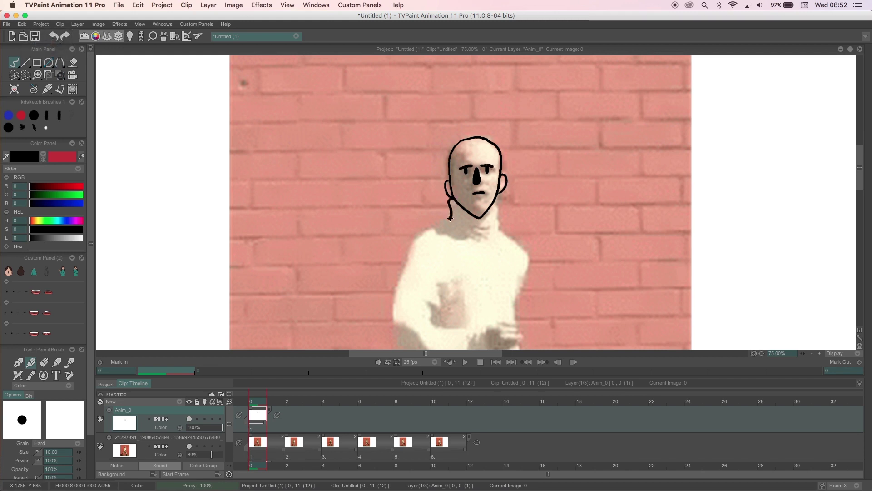
Trace the turtleneck, shoulders, bent arm, front hand and sweater hem over the footage
{"action": "left_click_drag", "start_coordinate": [622, 223], "coordinate": [554, 171]}
{"action": "mouse_move", "coordinate": [382, 167]}
{"action": "left_mouse_down"}
{"action": "mouse_move", "coordinate": [348, 188]}
{"action": "mouse_move", "coordinate": [330, 239]}
{"action": "mouse_move", "coordinate": [329, 283]}
{"action": "mouse_move", "coordinate": [348, 300]}
{"action": "left_mouse_up"}
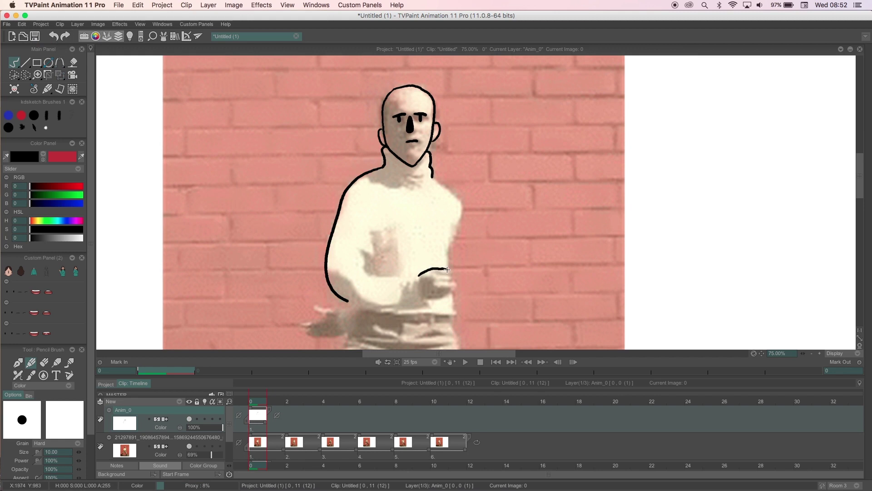
{"action": "mouse_move", "coordinate": [439, 280]}
{"action": "left_mouse_down"}
{"action": "mouse_move", "coordinate": [425, 297]}
{"action": "mouse_move", "coordinate": [419, 276]}
{"action": "mouse_move", "coordinate": [429, 308]}
{"action": "mouse_move", "coordinate": [365, 308]}
{"action": "mouse_move", "coordinate": [343, 285]}
{"action": "mouse_move", "coordinate": [417, 274]}
{"action": "mouse_move", "coordinate": [369, 272]}
{"action": "mouse_move", "coordinate": [374, 251]}
{"action": "left_mouse_up"}
{"action": "mouse_move", "coordinate": [461, 221]}
{"action": "left_mouse_down"}
{"action": "mouse_move", "coordinate": [448, 265]}
{"action": "mouse_move", "coordinate": [454, 313]}
{"action": "mouse_move", "coordinate": [367, 310]}
{"action": "left_mouse_up"}
Trace the outer and inner contours of both trouser legs and outline the two shoes
{"action": "scroll", "coordinate": [530, 131], "scroll_direction": "down", "scroll_amount": 5}
{"action": "scroll", "coordinate": [530, 130], "scroll_direction": "down", "scroll_amount": 2}
{"action": "left_click_drag", "start_coordinate": [368, 163], "coordinate": [264, 313]}
{"action": "left_click_drag", "start_coordinate": [460, 169], "coordinate": [509, 320]}
{"action": "scroll", "coordinate": [506, 197], "scroll_direction": "down", "scroll_amount": 3}
{"action": "left_click_drag", "start_coordinate": [498, 233], "coordinate": [493, 328]}
{"action": "scroll", "coordinate": [493, 329], "scroll_direction": "down", "scroll_amount": 2}
{"action": "mouse_move", "coordinate": [504, 251]}
{"action": "left_mouse_down"}
{"action": "mouse_move", "coordinate": [472, 251]}
{"action": "mouse_move", "coordinate": [456, 147]}
{"action": "mouse_move", "coordinate": [435, 104]}
{"action": "mouse_move", "coordinate": [400, 77]}
{"action": "mouse_move", "coordinate": [357, 92]}
{"action": "mouse_move", "coordinate": [315, 123]}
{"action": "mouse_move", "coordinate": [300, 194]}
{"action": "mouse_move", "coordinate": [307, 244]}
{"action": "mouse_move", "coordinate": [277, 248]}
{"action": "left_mouse_up"}
{"action": "mouse_move", "coordinate": [260, 136]}
{"action": "left_mouse_down"}
{"action": "mouse_move", "coordinate": [276, 247]}
{"action": "mouse_move", "coordinate": [296, 270]}
{"action": "mouse_move", "coordinate": [313, 266]}
{"action": "left_mouse_up"}
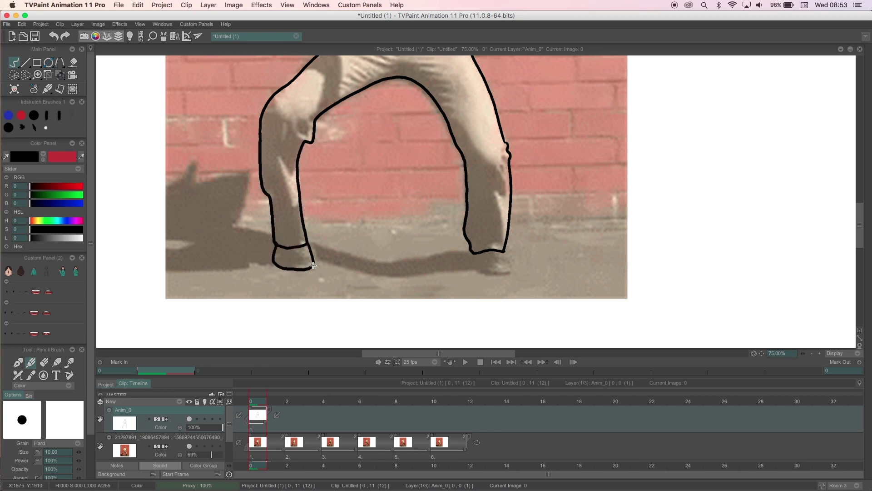
{"action": "left_click_drag", "start_coordinate": [471, 253], "coordinate": [509, 273]}
Trace the rear hand and its cuff sticking out behind the man's waist
{"action": "scroll", "coordinate": [570, 137], "scroll_direction": "up", "scroll_amount": 5}
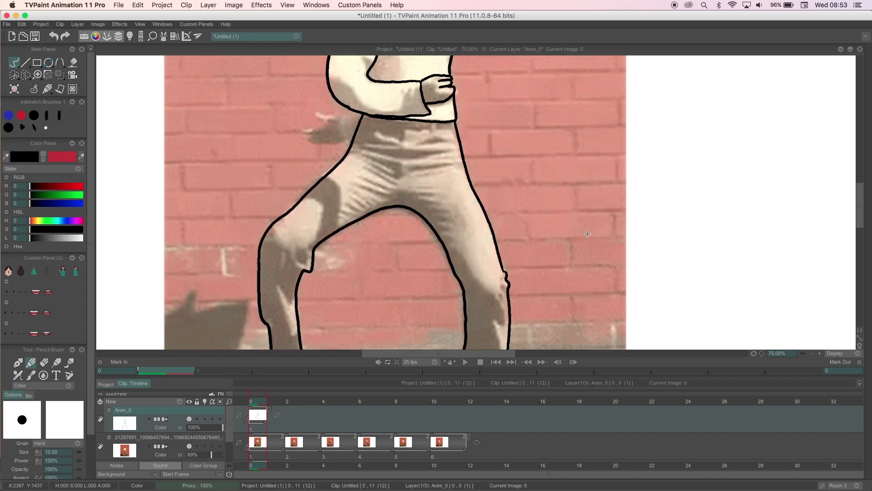
{"action": "mouse_move", "coordinate": [319, 246]}
{"action": "left_mouse_down"}
{"action": "mouse_move", "coordinate": [314, 257]}
{"action": "mouse_move", "coordinate": [350, 259]}
{"action": "mouse_move", "coordinate": [353, 233]}
{"action": "left_mouse_up"}
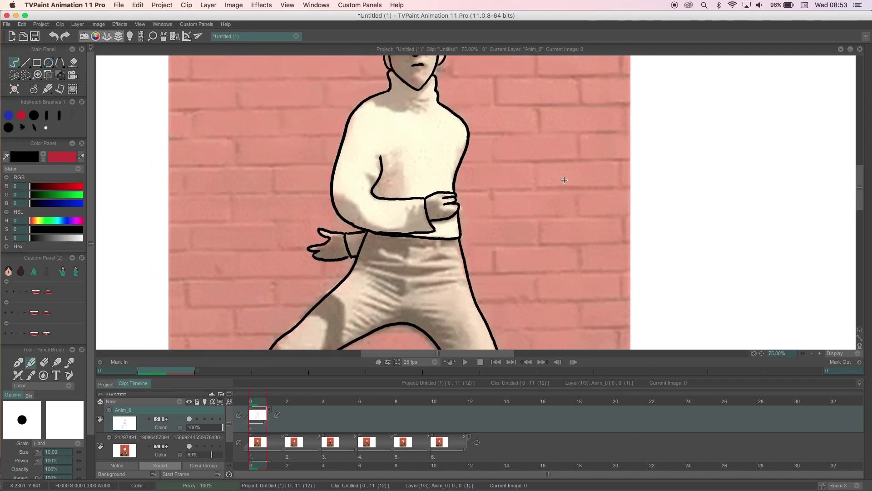
{"action": "scroll", "coordinate": [566, 253], "scroll_direction": "up", "scroll_amount": 3}
Hide the footage layer, examine the line drawing from head to shoes, and show the footage again
{"action": "left_click", "coordinate": [189, 445]}
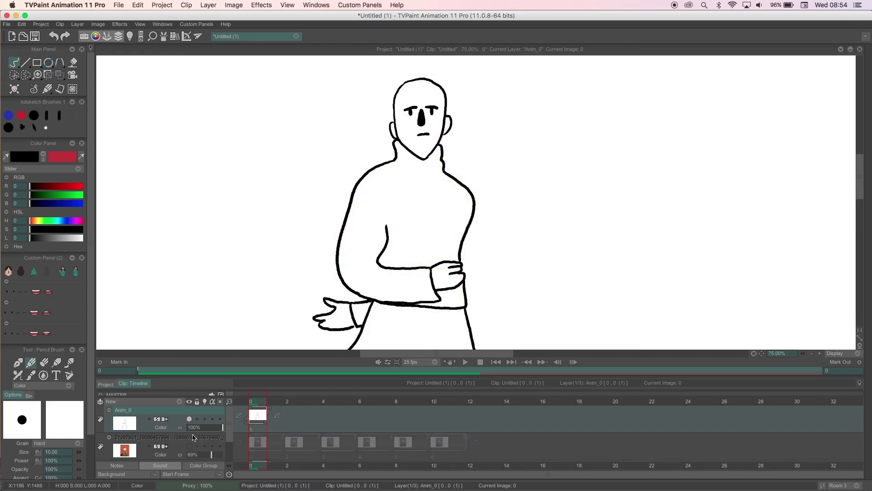
{"action": "scroll", "coordinate": [615, 263], "scroll_direction": "down", "scroll_amount": 5}
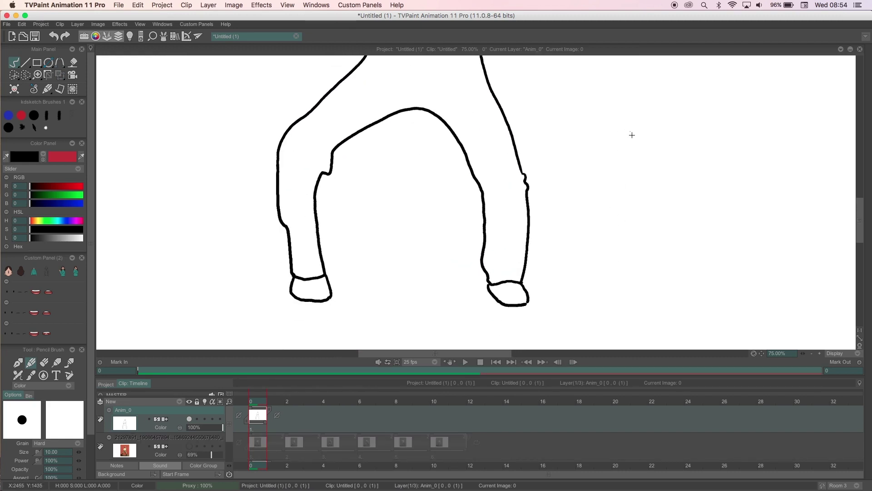
{"action": "scroll", "coordinate": [633, 183], "scroll_direction": "up", "scroll_amount": 1}
{"action": "left_click", "coordinate": [812, 354]}
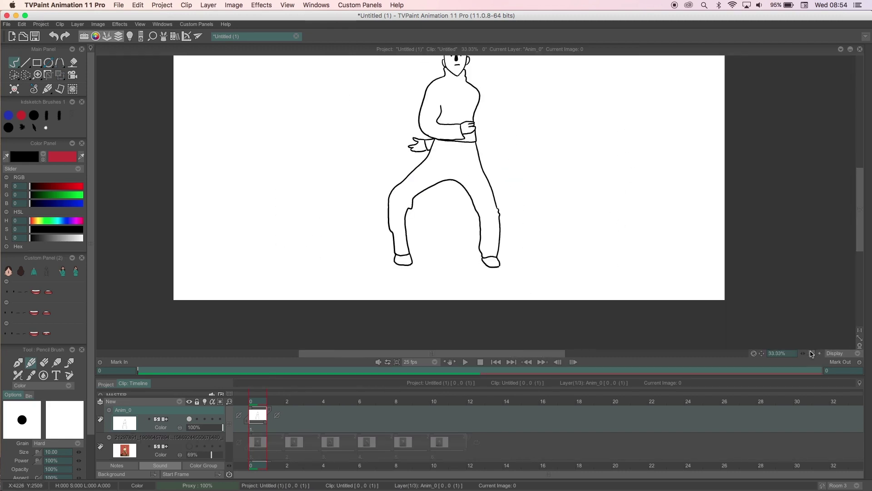
{"action": "scroll", "coordinate": [643, 259], "scroll_direction": "up", "scroll_amount": 2}
{"action": "scroll", "coordinate": [643, 247], "scroll_direction": "down", "scroll_amount": 1}
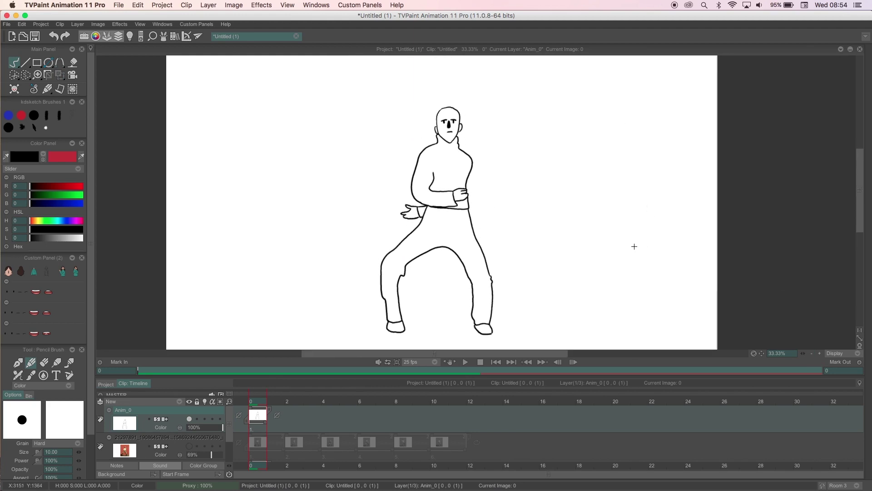
{"action": "left_click", "coordinate": [191, 447]}
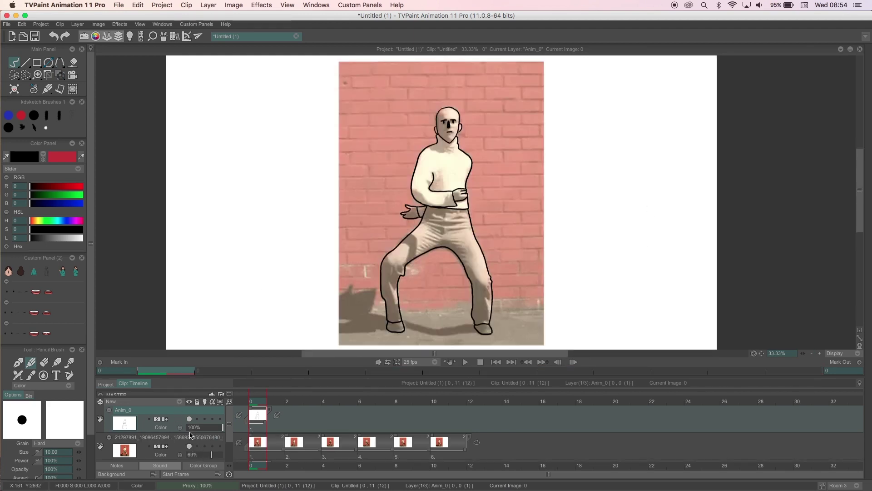
Draw the waist details and fabric creases across the trousers' hips, crotch and thighs, undoing a misplaced stroke
{"action": "left_click", "coordinate": [820, 354]}
{"action": "left_click_drag", "start_coordinate": [486, 231], "coordinate": [542, 199]}
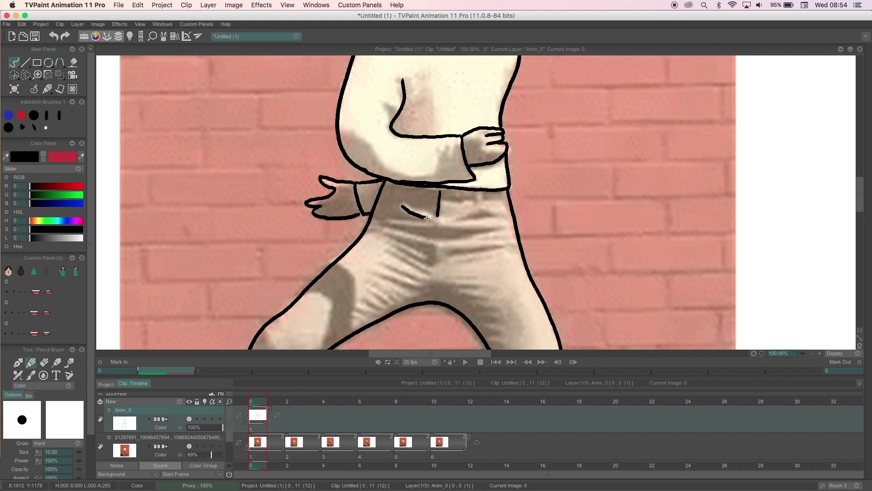
{"action": "left_click_drag", "start_coordinate": [387, 218], "coordinate": [429, 220]}
{"action": "left_click_drag", "start_coordinate": [483, 198], "coordinate": [500, 198]}
{"action": "left_click_drag", "start_coordinate": [447, 199], "coordinate": [500, 216]}
{"action": "left_click_drag", "start_coordinate": [395, 227], "coordinate": [495, 234]}
{"action": "left_click_drag", "start_coordinate": [453, 255], "coordinate": [504, 247]}
{"action": "left_click_drag", "start_coordinate": [393, 236], "coordinate": [430, 247]}
{"action": "left_click_drag", "start_coordinate": [400, 246], "coordinate": [430, 264]}
{"action": "left_click_drag", "start_coordinate": [390, 259], "coordinate": [425, 278]}
{"action": "left_click_drag", "start_coordinate": [376, 272], "coordinate": [423, 290]}
{"action": "mouse_move", "coordinate": [371, 291]}
{"action": "left_mouse_down"}
{"action": "mouse_move", "coordinate": [387, 302]}
{"action": "mouse_move", "coordinate": [380, 309]}
{"action": "left_mouse_up"}
{"action": "left_click_drag", "start_coordinate": [358, 308], "coordinate": [375, 315]}
{"action": "left_click_drag", "start_coordinate": [354, 315], "coordinate": [364, 321]}
{"action": "left_click_drag", "start_coordinate": [421, 288], "coordinate": [408, 299]}
{"action": "left_click_drag", "start_coordinate": [387, 276], "coordinate": [421, 290]}
{"action": "mouse_move", "coordinate": [390, 234]}
{"action": "left_mouse_down"}
{"action": "mouse_move", "coordinate": [431, 262]}
{"action": "mouse_move", "coordinate": [427, 247]}
{"action": "left_mouse_up"}
{"action": "left_click_drag", "start_coordinate": [394, 233], "coordinate": [370, 230]}
{"action": "mouse_move", "coordinate": [389, 183]}
{"action": "left_mouse_down"}
{"action": "mouse_move", "coordinate": [386, 218]}
{"action": "mouse_move", "coordinate": [439, 217]}
{"action": "left_mouse_up"}
{"action": "mouse_move", "coordinate": [442, 188]}
{"action": "left_mouse_down"}
{"action": "mouse_move", "coordinate": [394, 185]}
{"action": "mouse_move", "coordinate": [377, 218]}
{"action": "left_mouse_up"}
{"action": "mouse_move", "coordinate": [377, 218]}
{"action": "left_mouse_down"}
{"action": "mouse_move", "coordinate": [396, 207]}
{"action": "mouse_move", "coordinate": [418, 218]}
{"action": "left_mouse_up"}
{"action": "mouse_move", "coordinate": [400, 200]}
{"action": "left_mouse_down"}
{"action": "mouse_move", "coordinate": [393, 184]}
{"action": "mouse_move", "coordinate": [434, 210]}
{"action": "mouse_move", "coordinate": [473, 194]}
{"action": "mouse_move", "coordinate": [512, 194]}
{"action": "left_mouse_up"}
{"action": "key", "text": "super+z"}
{"action": "left_click_drag", "start_coordinate": [500, 212], "coordinate": [464, 219]}
{"action": "mouse_move", "coordinate": [397, 224]}
{"action": "left_mouse_down"}
{"action": "mouse_move", "coordinate": [494, 234]}
{"action": "mouse_move", "coordinate": [409, 225]}
{"action": "left_mouse_up"}
Switch to Filled Stroke and fill the shadow areas on the trousers and shoes in black
{"action": "left_click", "coordinate": [15, 63]}
{"action": "left_click", "coordinate": [49, 97]}
{"action": "mouse_move", "coordinate": [445, 254]}
{"action": "left_mouse_down"}
{"action": "mouse_move", "coordinate": [434, 160]}
{"action": "mouse_move", "coordinate": [441, 162]}
{"action": "left_mouse_up"}
{"action": "mouse_move", "coordinate": [482, 194]}
{"action": "left_mouse_down"}
{"action": "mouse_move", "coordinate": [412, 189]}
{"action": "mouse_move", "coordinate": [414, 209]}
{"action": "mouse_move", "coordinate": [494, 229]}
{"action": "mouse_move", "coordinate": [449, 199]}
{"action": "left_mouse_up"}
{"action": "left_click_drag", "start_coordinate": [474, 247], "coordinate": [401, 157]}
{"action": "mouse_move", "coordinate": [402, 158]}
{"action": "left_mouse_down"}
{"action": "mouse_move", "coordinate": [447, 209]}
{"action": "mouse_move", "coordinate": [479, 296]}
{"action": "mouse_move", "coordinate": [450, 309]}
{"action": "mouse_move", "coordinate": [402, 159]}
{"action": "left_mouse_up"}
{"action": "left_click_drag", "start_coordinate": [512, 274], "coordinate": [496, 148]}
{"action": "left_click_drag", "start_coordinate": [424, 110], "coordinate": [421, 104]}
{"action": "mouse_move", "coordinate": [426, 217]}
{"action": "left_mouse_down"}
{"action": "mouse_move", "coordinate": [460, 221]}
{"action": "mouse_move", "coordinate": [439, 217]}
{"action": "mouse_move", "coordinate": [587, 299]}
{"action": "left_mouse_up"}
{"action": "left_click_drag", "start_coordinate": [294, 296], "coordinate": [326, 290]}
{"action": "mouse_move", "coordinate": [343, 136]}
{"action": "left_mouse_down"}
{"action": "mouse_move", "coordinate": [365, 179]}
{"action": "mouse_move", "coordinate": [324, 216]}
{"action": "mouse_move", "coordinate": [347, 218]}
{"action": "left_mouse_up"}
{"action": "mouse_move", "coordinate": [349, 274]}
{"action": "left_mouse_down"}
{"action": "mouse_move", "coordinate": [319, 146]}
{"action": "mouse_move", "coordinate": [300, 246]}
{"action": "mouse_move", "coordinate": [357, 329]}
{"action": "mouse_move", "coordinate": [348, 277]}
{"action": "left_mouse_up"}
{"action": "mouse_move", "coordinate": [348, 160]}
{"action": "left_mouse_down"}
{"action": "mouse_move", "coordinate": [362, 185]}
{"action": "mouse_move", "coordinate": [347, 162]}
{"action": "left_mouse_up"}
{"action": "left_click_drag", "start_coordinate": [341, 153], "coordinate": [340, 267]}
Fill the black shadow shapes on the sweater's chest, elbow and forearm and on the hands
{"action": "mouse_move", "coordinate": [388, 180]}
{"action": "left_mouse_down"}
{"action": "mouse_move", "coordinate": [402, 246]}
{"action": "mouse_move", "coordinate": [375, 248]}
{"action": "mouse_move", "coordinate": [386, 183]}
{"action": "left_mouse_up"}
{"action": "left_click_drag", "start_coordinate": [373, 150], "coordinate": [393, 235]}
{"action": "mouse_move", "coordinate": [425, 187]}
{"action": "left_mouse_down"}
{"action": "mouse_move", "coordinate": [411, 189]}
{"action": "mouse_move", "coordinate": [453, 188]}
{"action": "mouse_move", "coordinate": [429, 187]}
{"action": "left_mouse_up"}
{"action": "left_click_drag", "start_coordinate": [464, 168], "coordinate": [443, 235]}
{"action": "mouse_move", "coordinate": [513, 209]}
{"action": "left_mouse_down"}
{"action": "mouse_move", "coordinate": [392, 201]}
{"action": "mouse_move", "coordinate": [519, 246]}
{"action": "left_mouse_up"}
{"action": "mouse_move", "coordinate": [555, 222]}
{"action": "left_mouse_down"}
{"action": "mouse_move", "coordinate": [513, 207]}
{"action": "mouse_move", "coordinate": [549, 227]}
{"action": "left_mouse_up"}
{"action": "mouse_move", "coordinate": [457, 148]}
{"action": "left_mouse_down"}
{"action": "mouse_move", "coordinate": [435, 172]}
{"action": "mouse_move", "coordinate": [455, 151]}
{"action": "left_mouse_up"}
{"action": "left_click_drag", "start_coordinate": [582, 154], "coordinate": [583, 241]}
Fill the black shadows on the turtleneck, the side of the face and the far edge of the torso
{"action": "left_click_drag", "start_coordinate": [524, 129], "coordinate": [519, 159]}
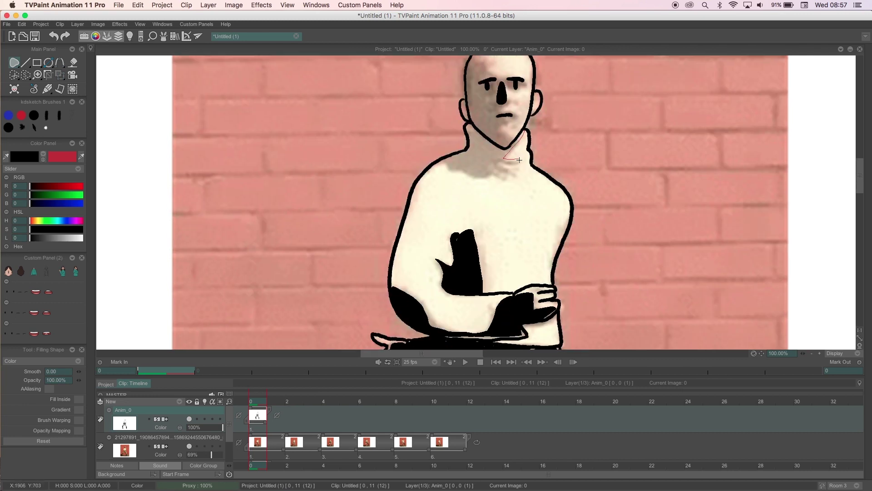
{"action": "mouse_move", "coordinate": [473, 178]}
{"action": "left_mouse_down"}
{"action": "mouse_move", "coordinate": [454, 152]}
{"action": "mouse_move", "coordinate": [466, 123]}
{"action": "left_mouse_up"}
{"action": "left_click_drag", "start_coordinate": [580, 86], "coordinate": [574, 201]}
{"action": "left_click_drag", "start_coordinate": [460, 175], "coordinate": [482, 188]}
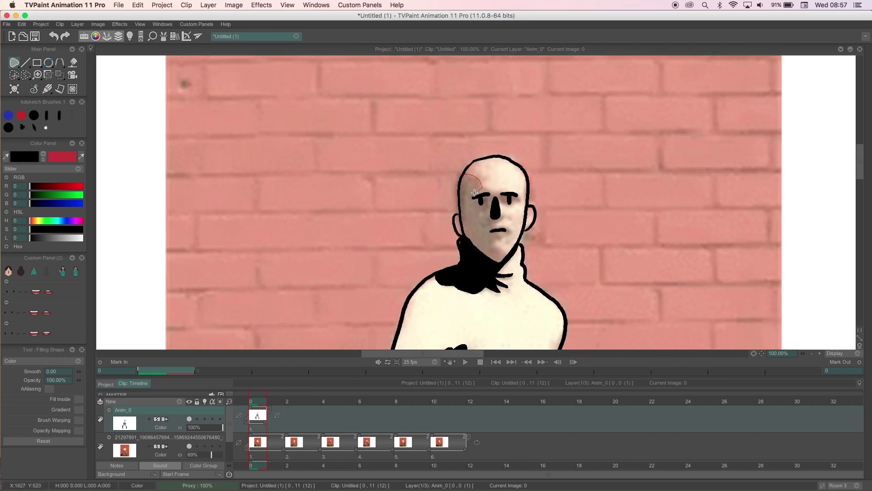
{"action": "left_click_drag", "start_coordinate": [492, 257], "coordinate": [460, 178]}
{"action": "mouse_move", "coordinate": [526, 181]}
{"action": "left_mouse_down"}
{"action": "mouse_move", "coordinate": [527, 200]}
{"action": "mouse_move", "coordinate": [528, 190]}
{"action": "left_mouse_up"}
{"action": "left_click_drag", "start_coordinate": [614, 343], "coordinate": [601, 167]}
{"action": "left_click_drag", "start_coordinate": [547, 174], "coordinate": [536, 210]}
Hide the footage layer and review the shaded figure from shoes to head
{"action": "mouse_move", "coordinate": [583, 327]}
{"action": "left_mouse_down"}
{"action": "mouse_move", "coordinate": [555, 188]}
{"action": "mouse_move", "coordinate": [524, 204]}
{"action": "left_mouse_up"}
{"action": "scroll", "coordinate": [512, 148], "scroll_direction": "down", "scroll_amount": 5}
{"action": "scroll", "coordinate": [513, 147], "scroll_direction": "right", "scroll_amount": 1}
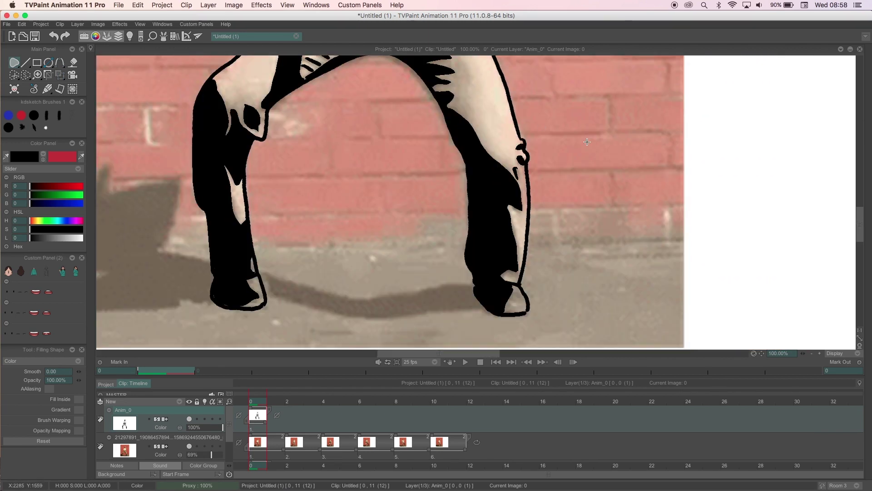
{"action": "left_click", "coordinate": [189, 446]}
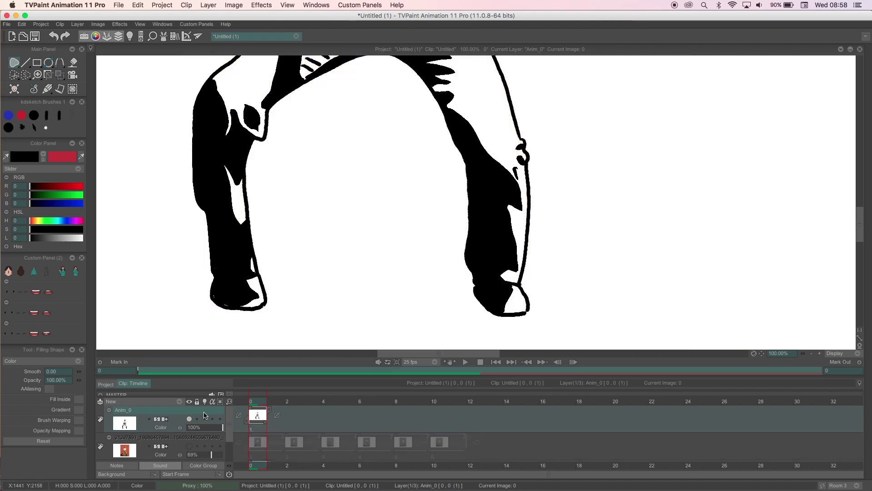
{"action": "left_click", "coordinate": [813, 354]}
{"action": "left_click", "coordinate": [812, 354]}
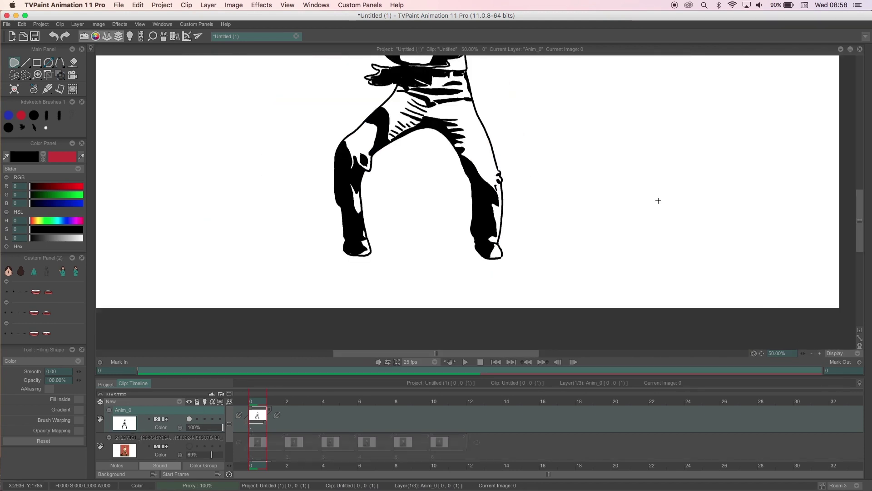
{"action": "left_click_drag", "start_coordinate": [620, 152], "coordinate": [636, 290]}
{"action": "scroll", "coordinate": [636, 289], "scroll_direction": "up", "scroll_amount": 2}
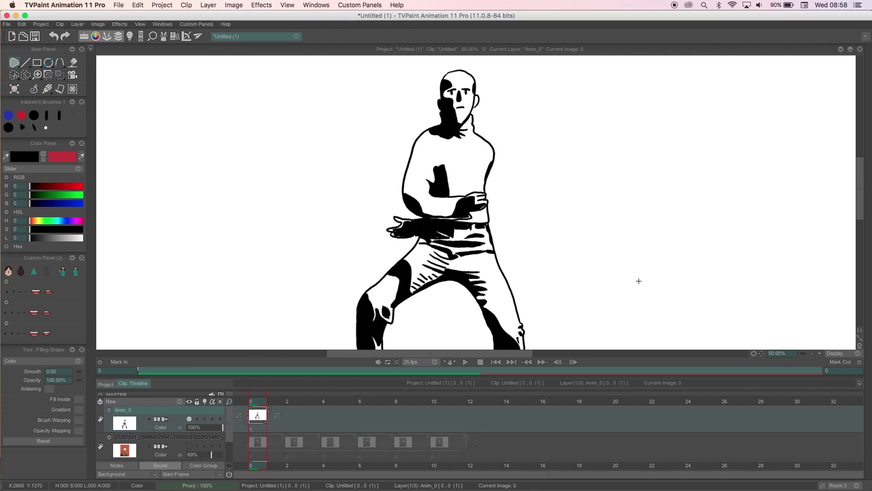
Keep Filled Stroke, set the drawing colour to dark grey with lightness 49, and add another Anim Layer
{"action": "left_click", "coordinate": [19, 67]}
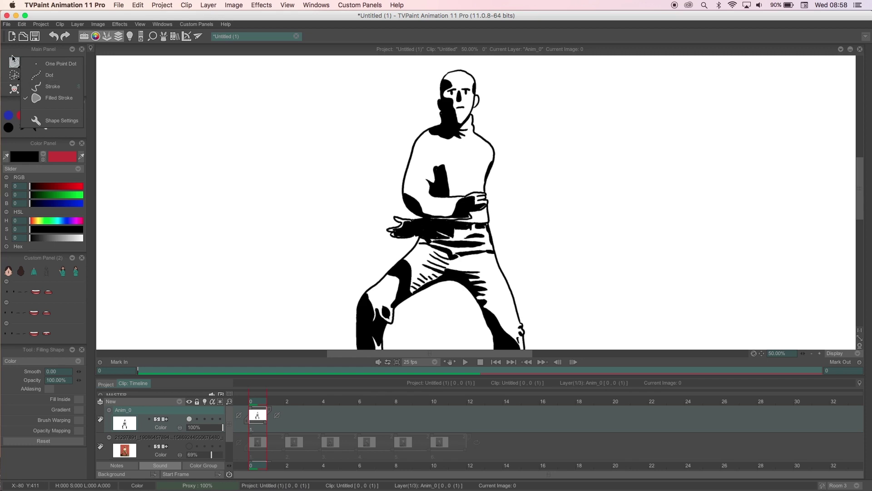
{"action": "left_click", "coordinate": [14, 57]}
{"action": "left_click_drag", "start_coordinate": [46, 237], "coordinate": [40, 238]}
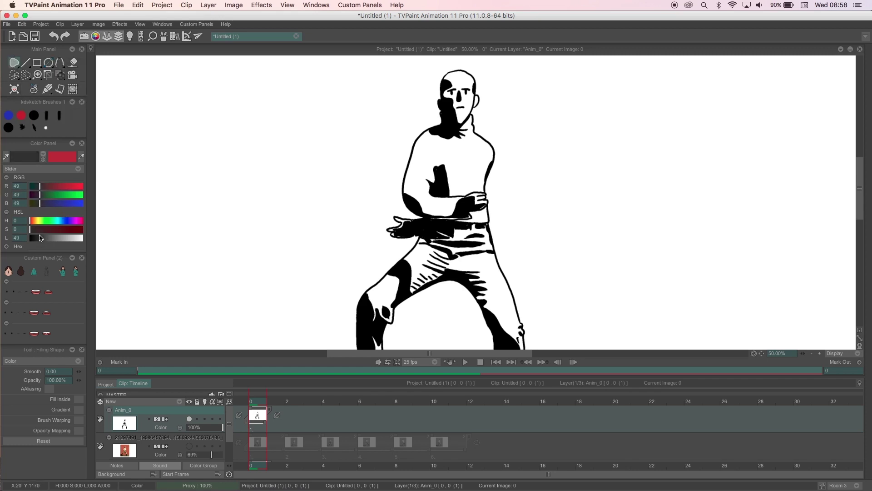
{"action": "left_click", "coordinate": [169, 404]}
{"action": "left_click", "coordinate": [187, 401]}
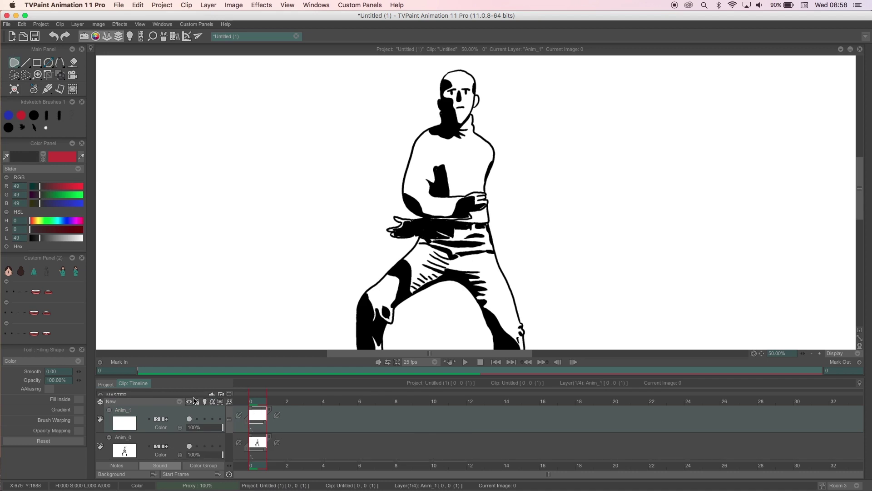
Lower the Anim_0 layer's opacity to 59% and turn on its stencil
{"action": "left_click_drag", "start_coordinate": [211, 452], "coordinate": [208, 454]}
{"action": "mouse_move", "coordinate": [228, 414]}
{"action": "left_mouse_down"}
{"action": "mouse_move", "coordinate": [228, 421]}
{"action": "mouse_move", "coordinate": [233, 410]}
{"action": "left_mouse_up"}
{"action": "left_click", "coordinate": [221, 433]}
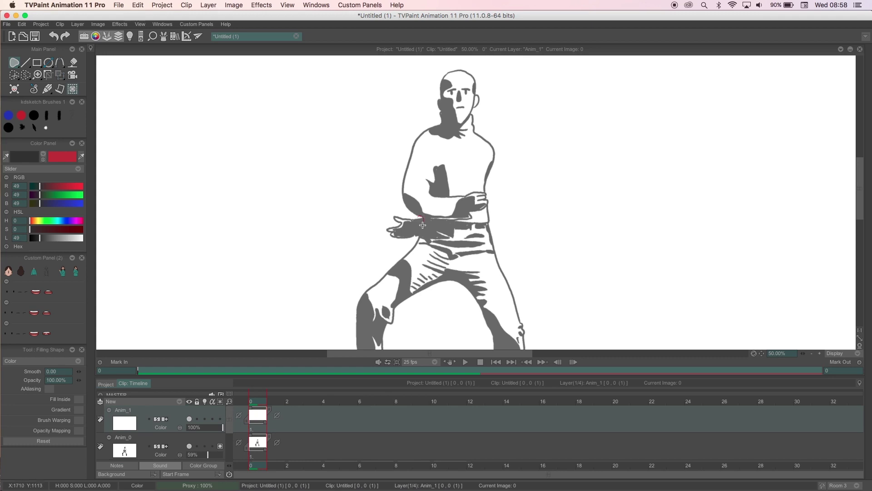
Fill the rear hand with dark grey on Anim_1 and return the Anim_0 layer's opacity to 100%
{"action": "left_click_drag", "start_coordinate": [404, 210], "coordinate": [405, 209]}
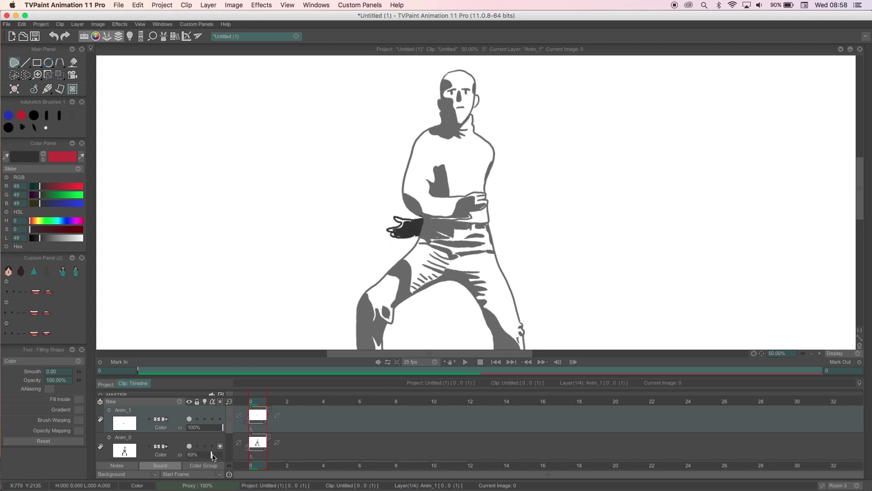
{"action": "left_click_drag", "start_coordinate": [211, 458], "coordinate": [317, 415]}
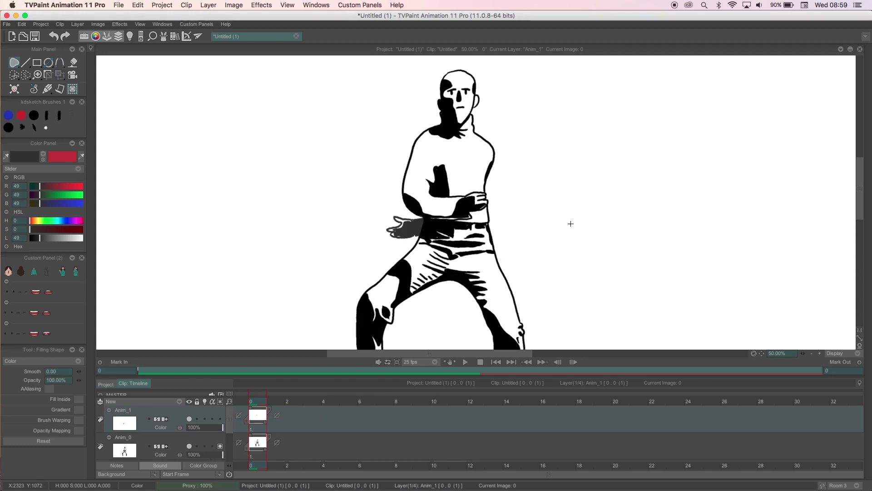
{"action": "scroll", "coordinate": [572, 191], "scroll_direction": "down", "scroll_amount": 6}
{"action": "scroll", "coordinate": [588, 236], "scroll_direction": "up", "scroll_amount": 6}
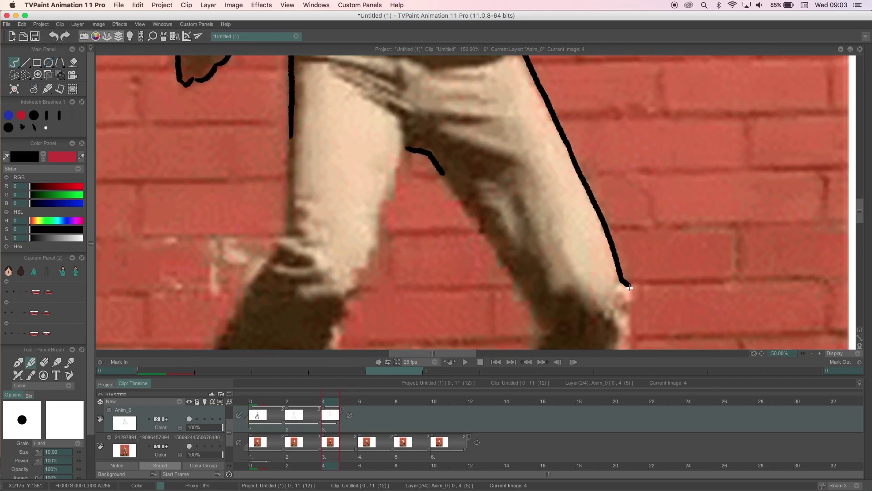
Continue tracing the trouser legs of the third pose on Anim_0 and stop the playback of the traced animation
{"action": "left_click_drag", "start_coordinate": [545, 155], "coordinate": [531, 211]}
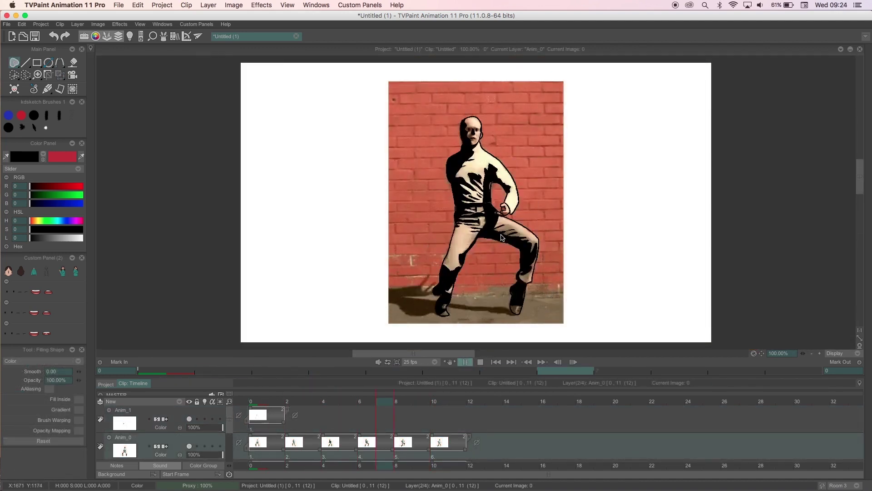
{"action": "left_click", "coordinate": [461, 362]}
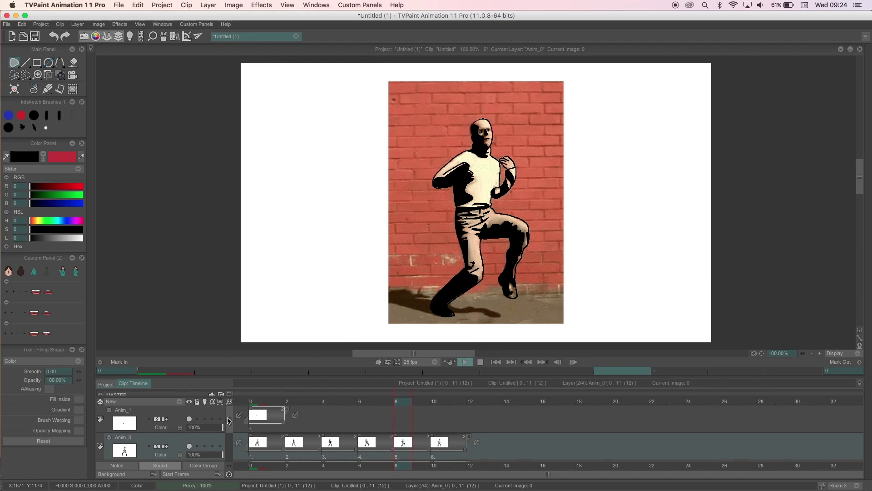